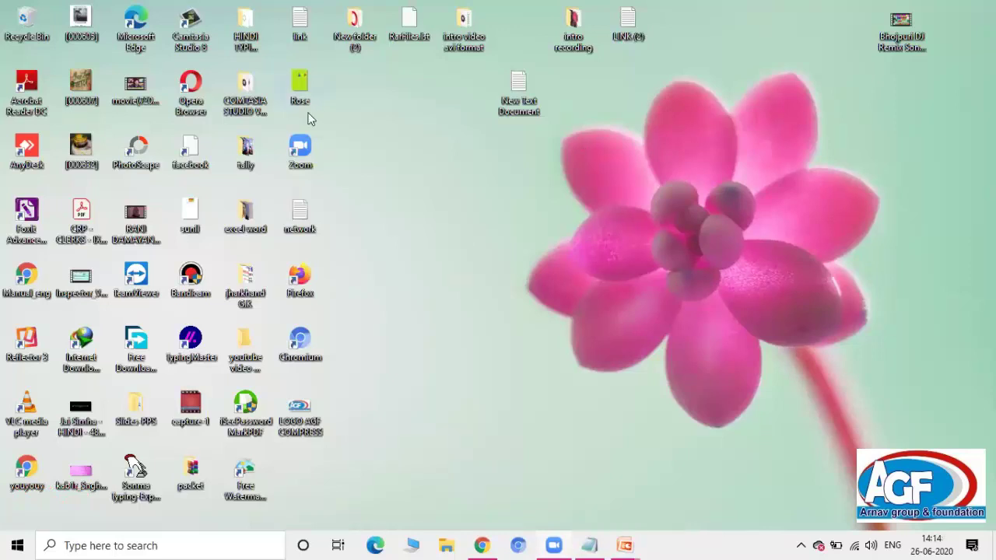
# Open the desktop's Personalization settings at the Background page.
pyautogui.rightClick(547, 197)
pyautogui.click(611, 369)
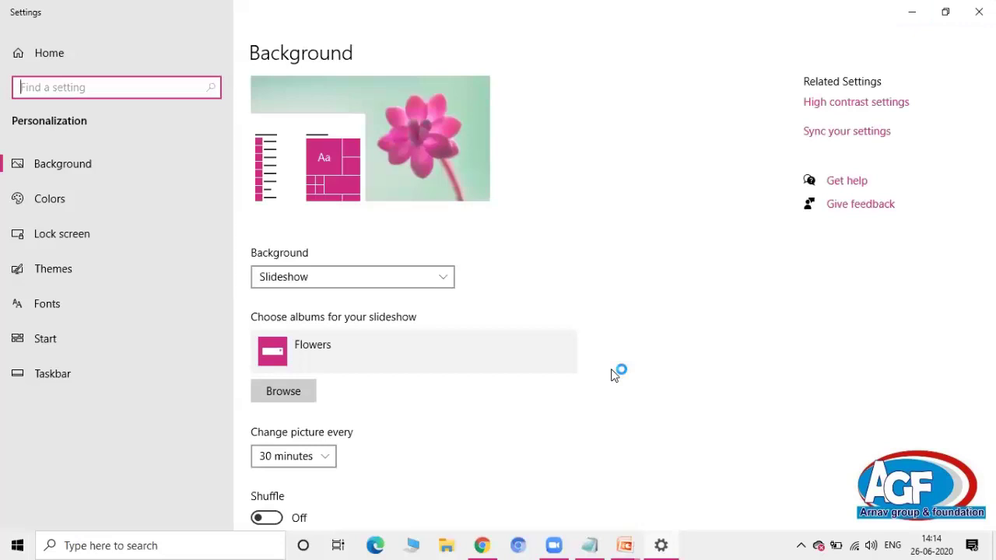
pyautogui.click(57, 167)
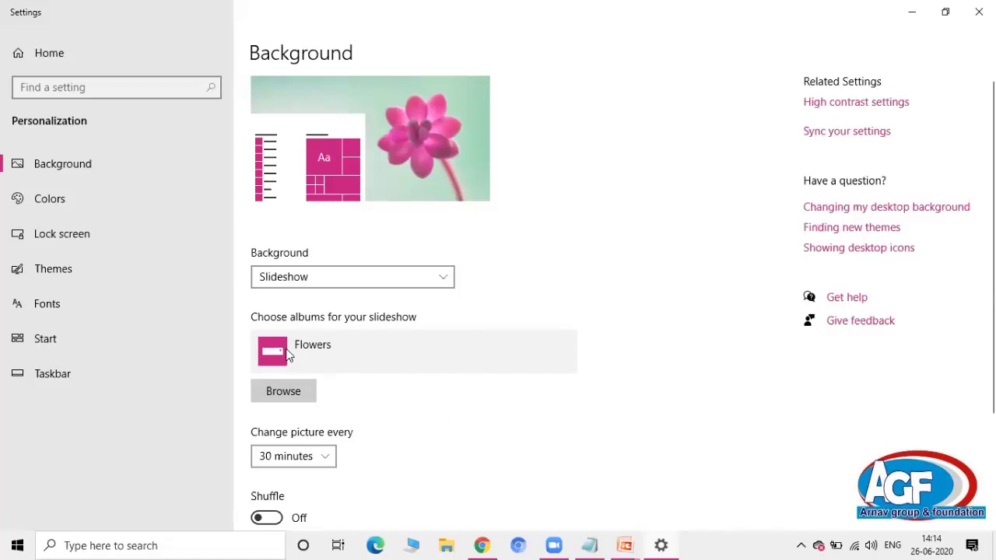
# Examine the slideshow background options: the album folder chooser and the available picture-change intervals.
pyautogui.click(282, 395)
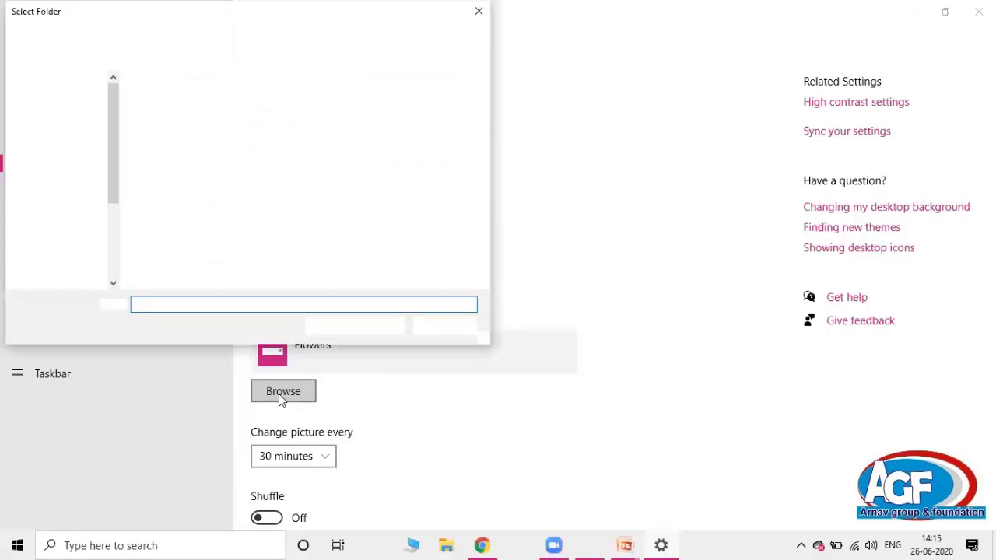
pyautogui.doubleClick(247, 106)
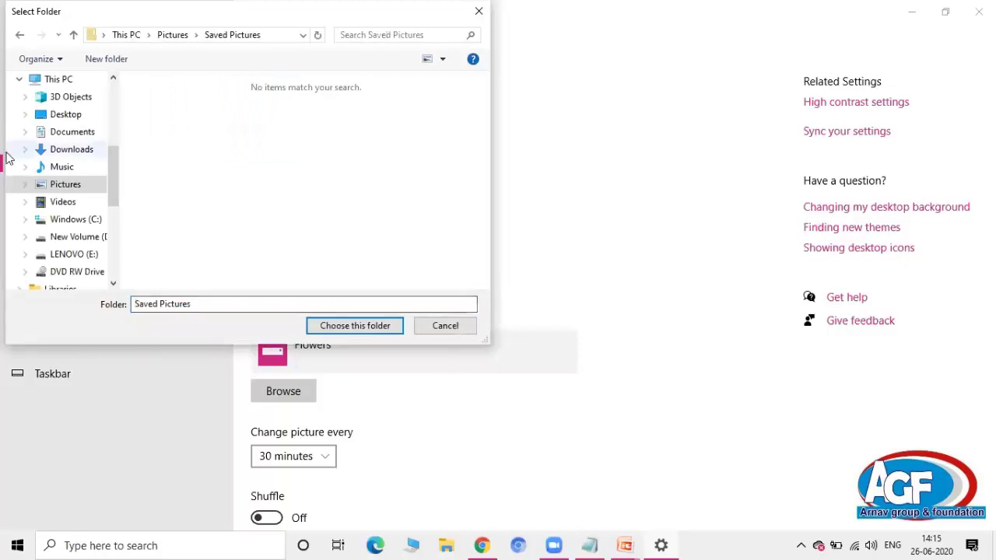
pyautogui.scroll(5, 134, 100)
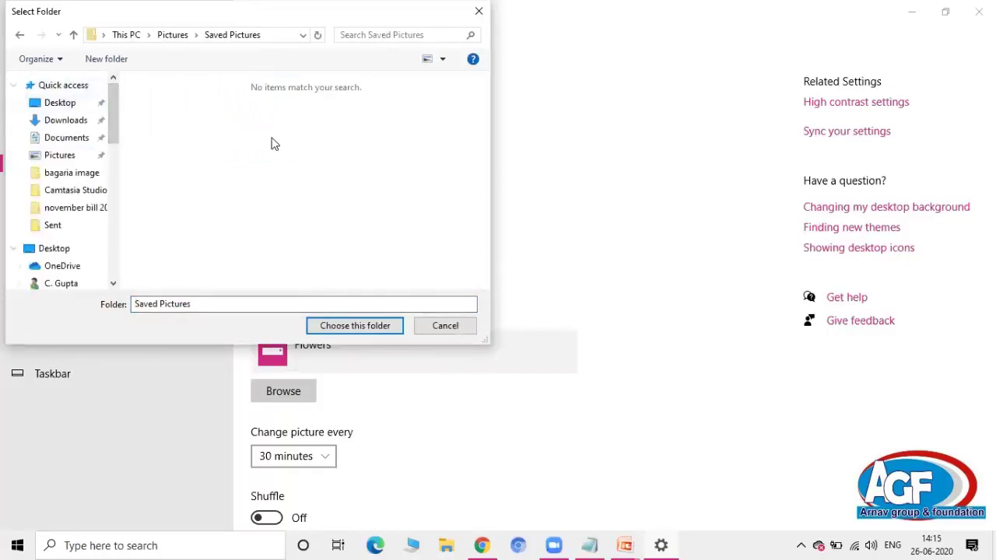
pyautogui.click(458, 330)
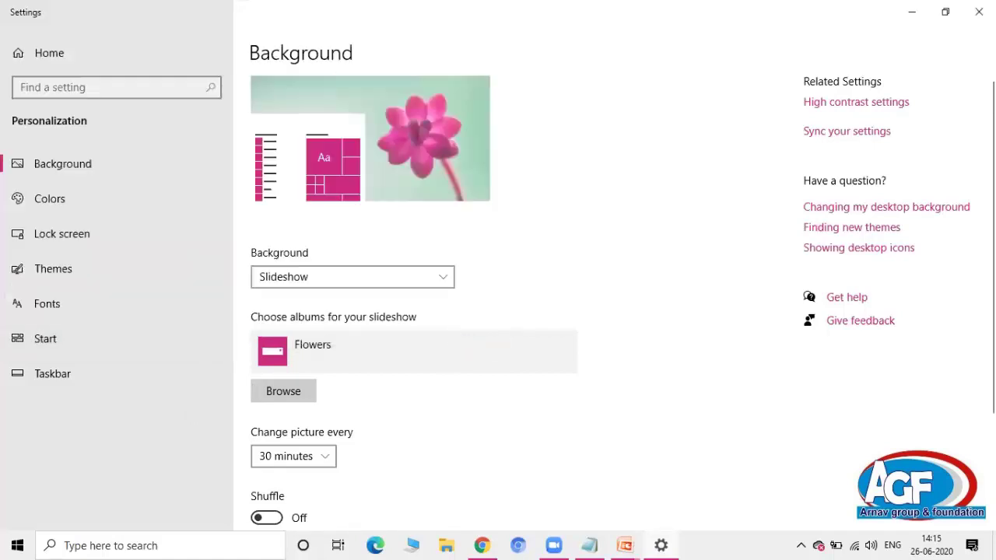
pyautogui.scroll(-2, 498, 312)
pyautogui.scroll(-1, 498, 312)
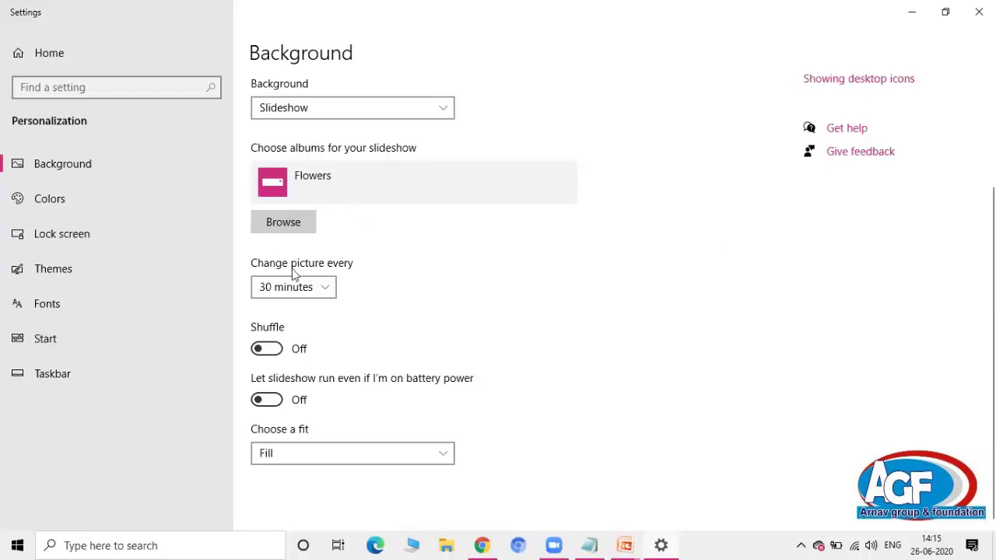
pyautogui.click(323, 287)
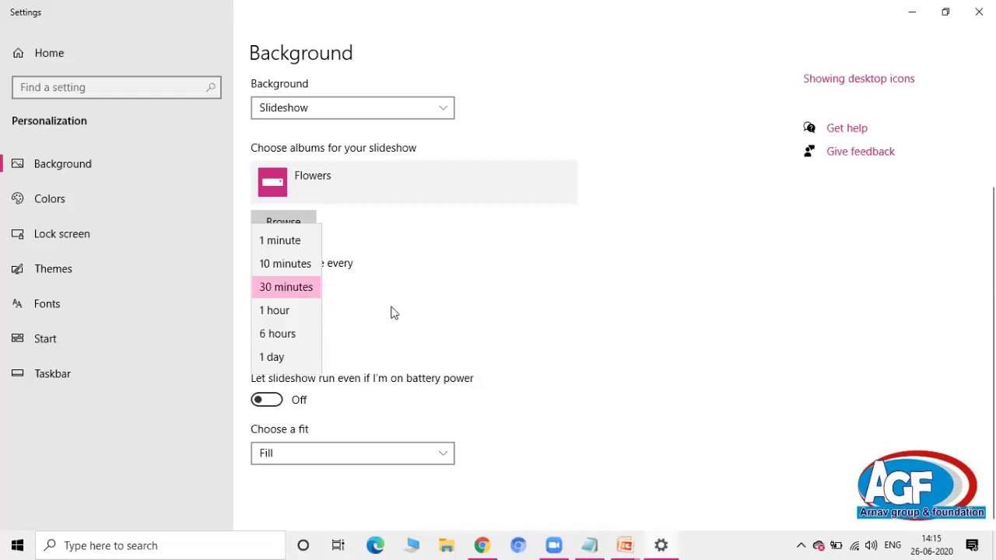
pyautogui.click(486, 326)
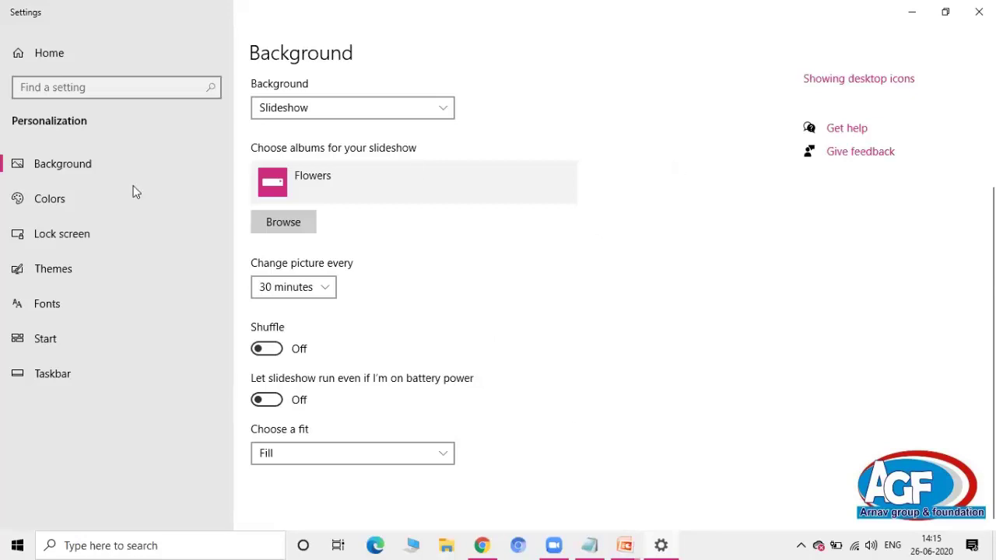
# Set the Windows accent color to the blue swatch among the recent colors.
pyautogui.click(77, 204)
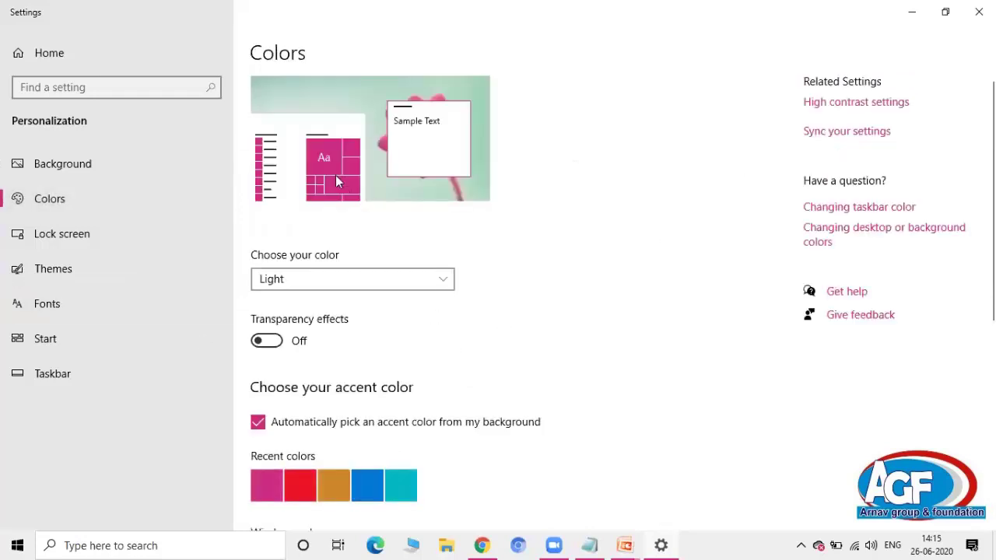
pyautogui.click(378, 497)
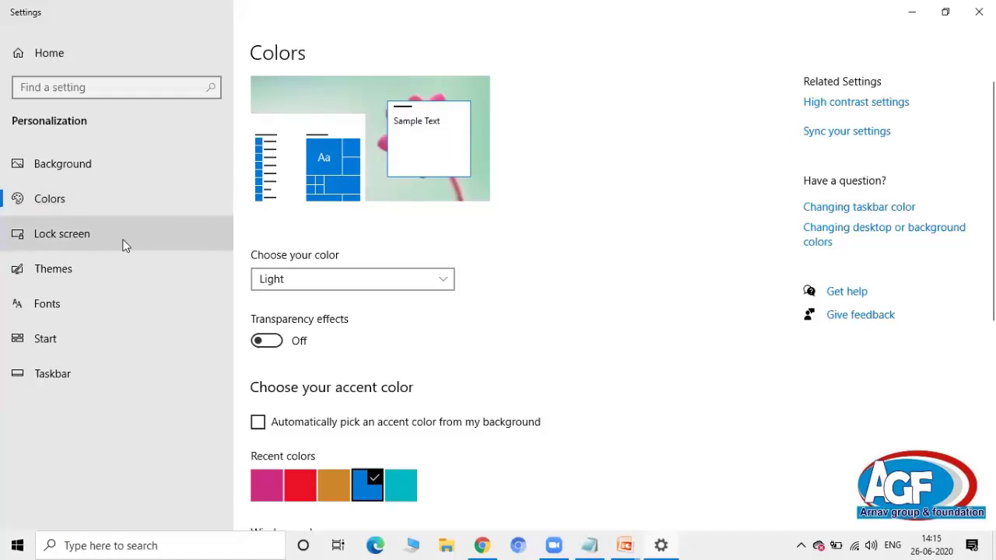
# Try to apply the Windows 10 theme, check the desktop background, and return to the theme settings.
pyautogui.click(100, 288)
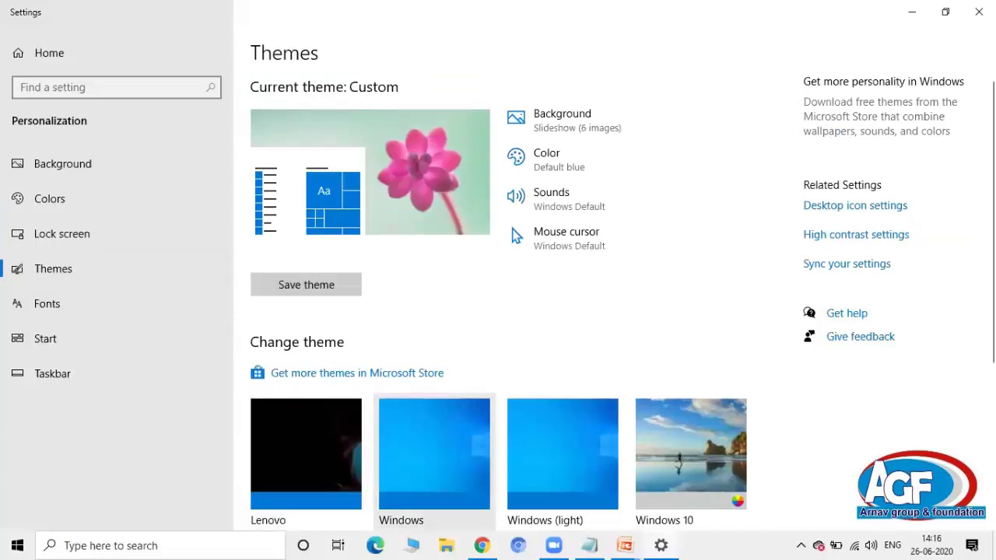
pyautogui.scroll(-3, 434, 451)
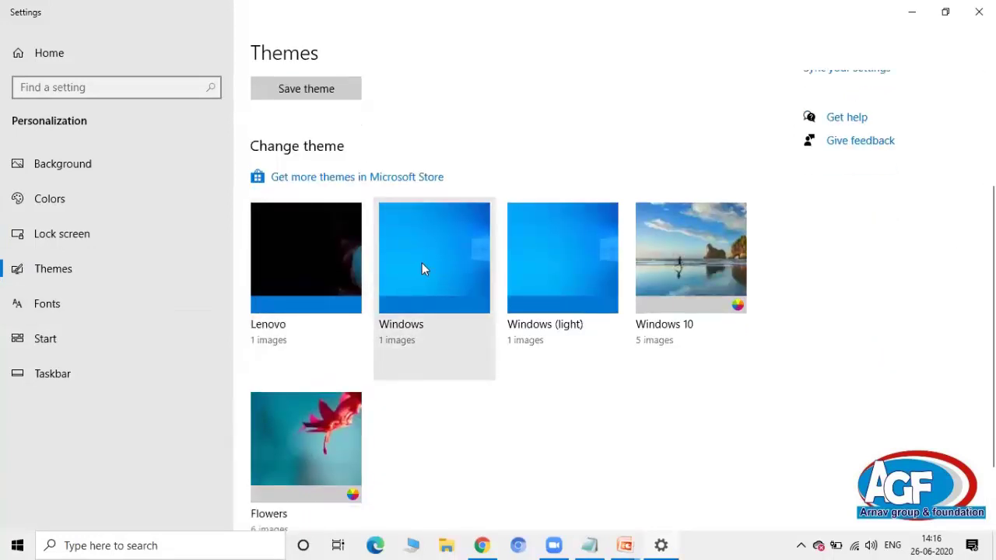
pyautogui.click(727, 259)
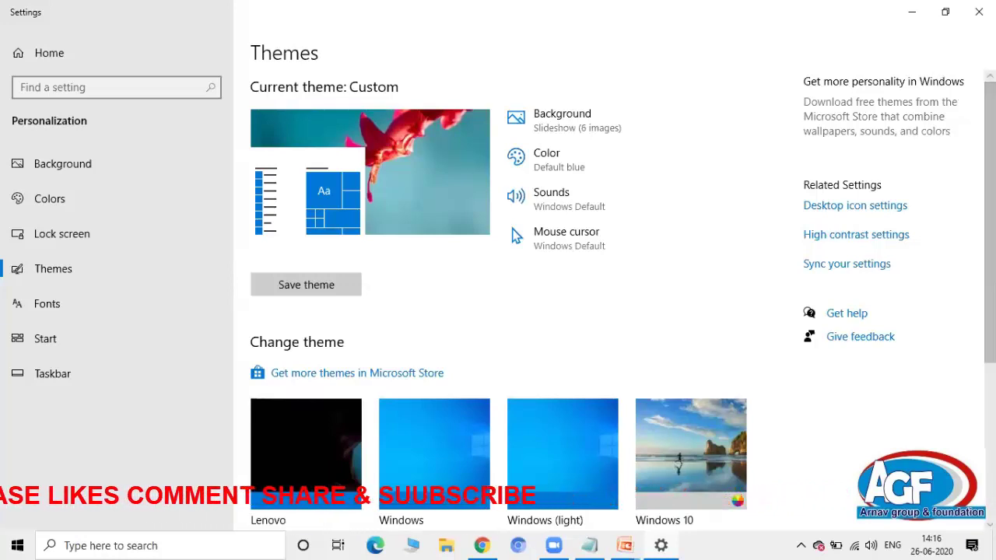
pyautogui.scroll(-4, 498, 295)
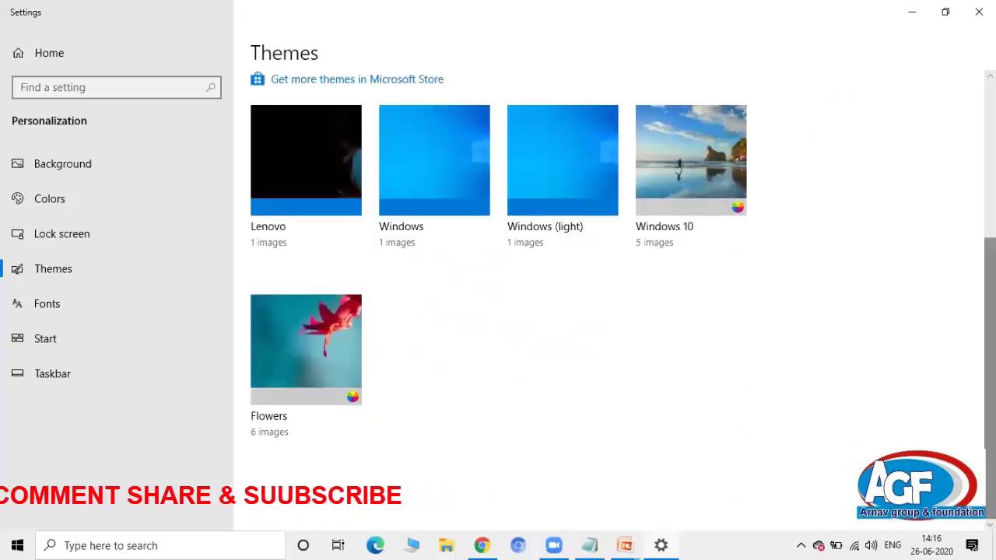
pyautogui.click(908, 16)
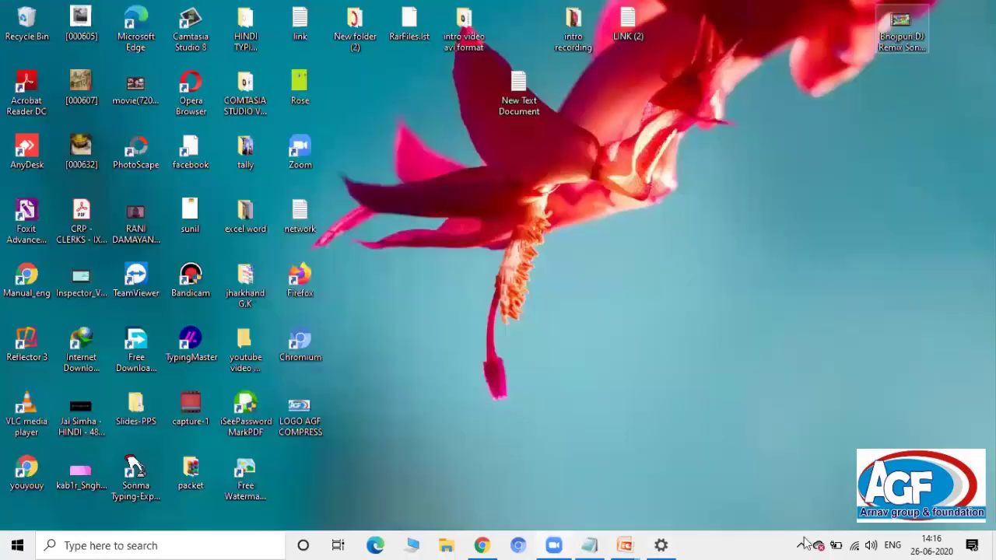
pyautogui.click(663, 544)
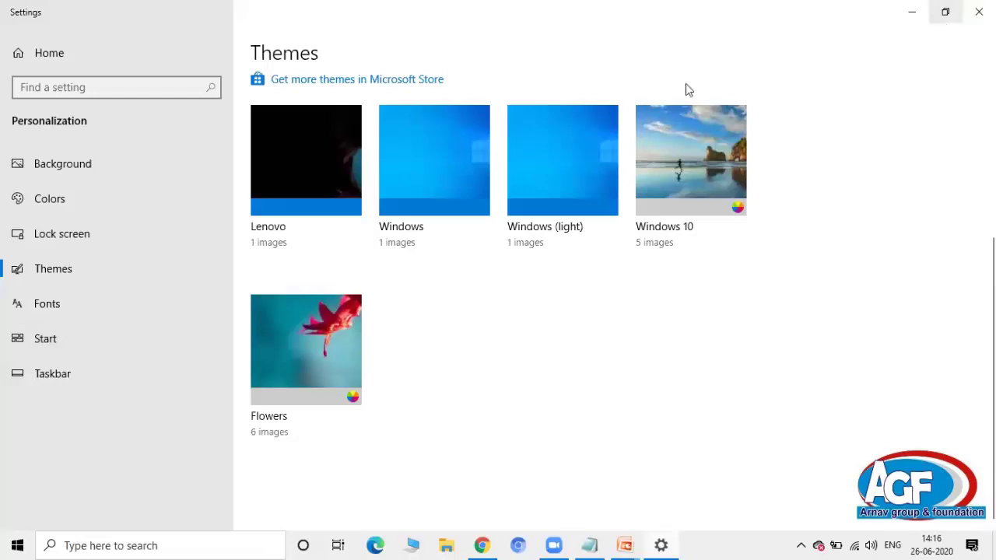
# Add 5865 and 25 in Calculator, then close it.
pyautogui.click(16, 544)
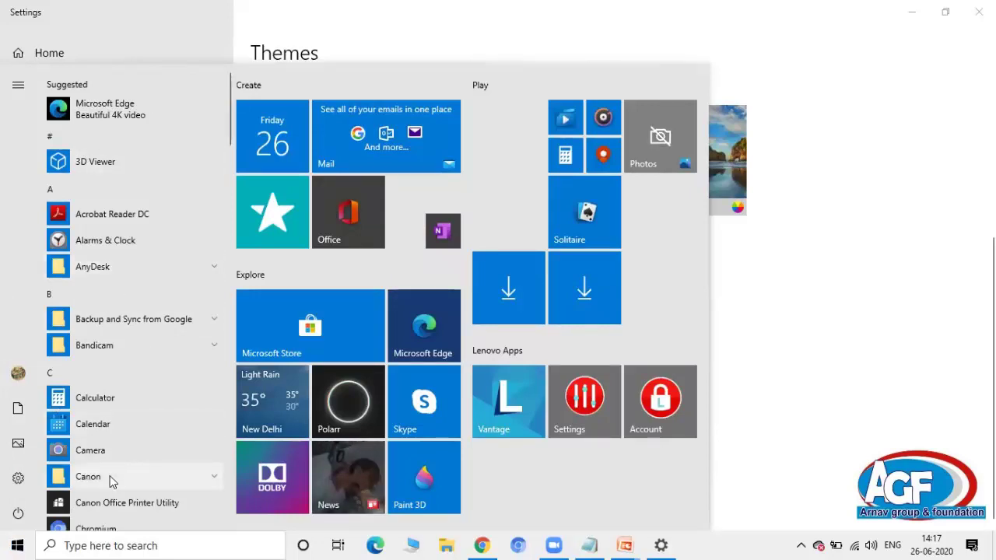
pyautogui.click(117, 405)
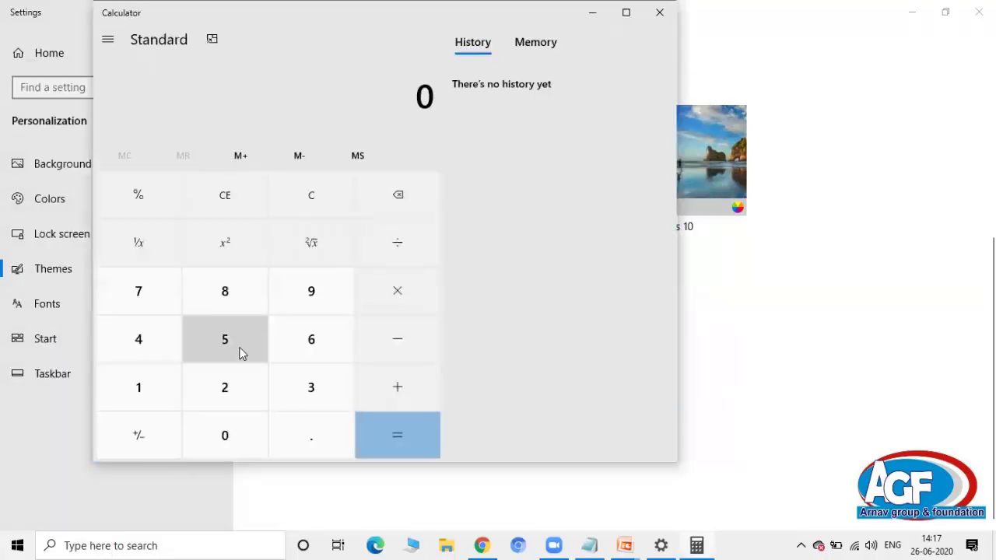
pyautogui.click(242, 319)
pyautogui.click(230, 300)
pyautogui.click(283, 342)
pyautogui.click(256, 342)
pyautogui.click(410, 400)
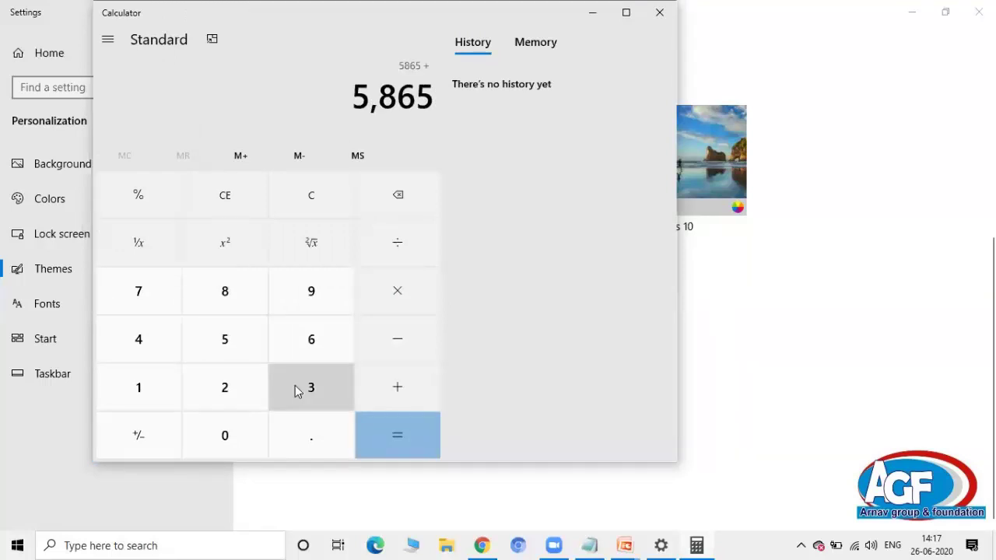
pyautogui.click(238, 369)
pyautogui.click(238, 333)
pyautogui.click(379, 446)
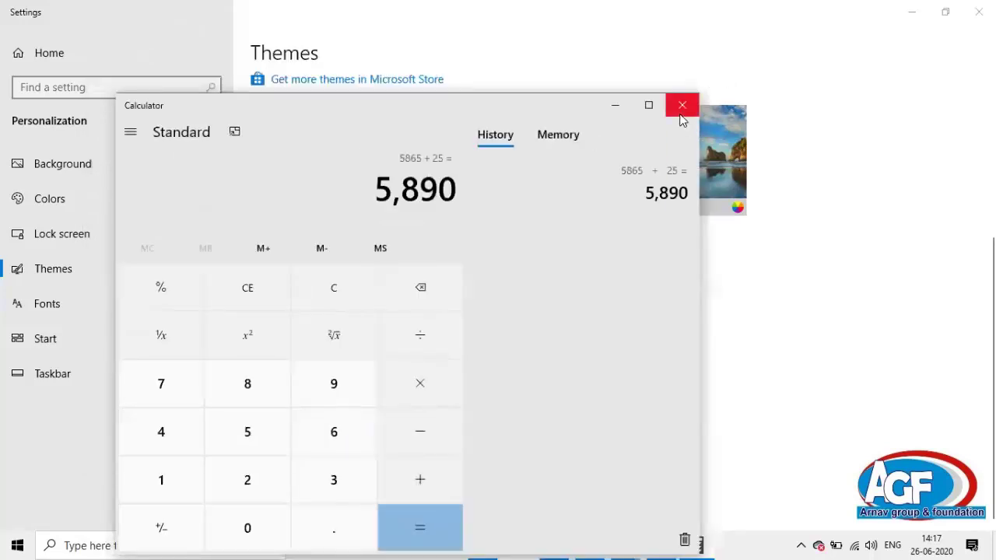
pyautogui.click(680, 107)
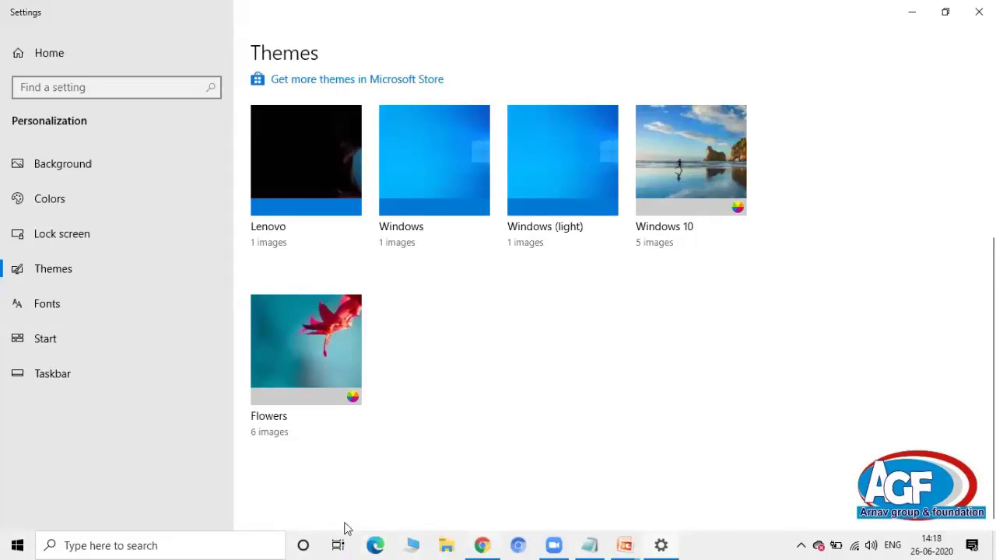
# Minimize Settings, view the contents of the COMTASIA STUDIO VIDEO folder on the desktop, and close the folder.
pyautogui.moveTo(547, 543)
pyautogui.click(920, 13)
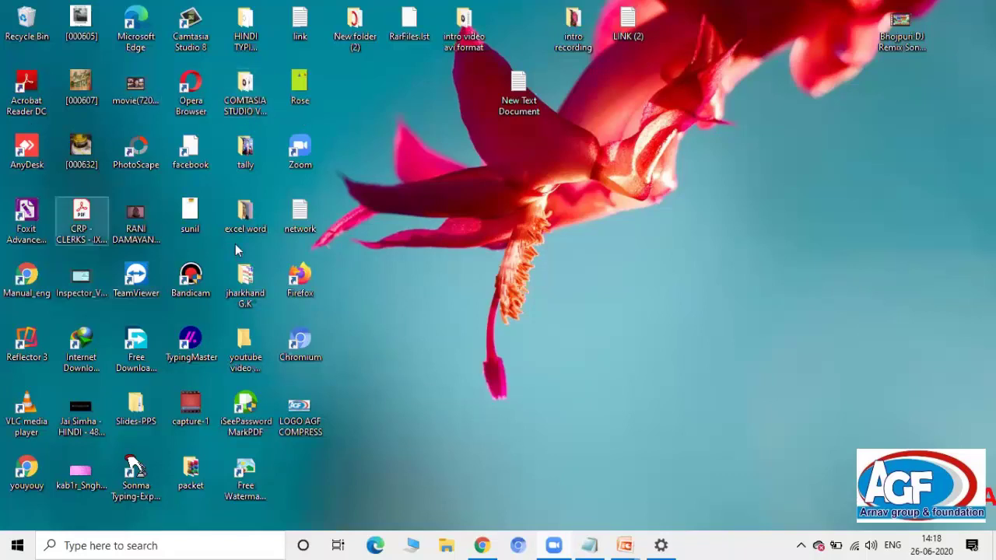
pyautogui.doubleClick(243, 83)
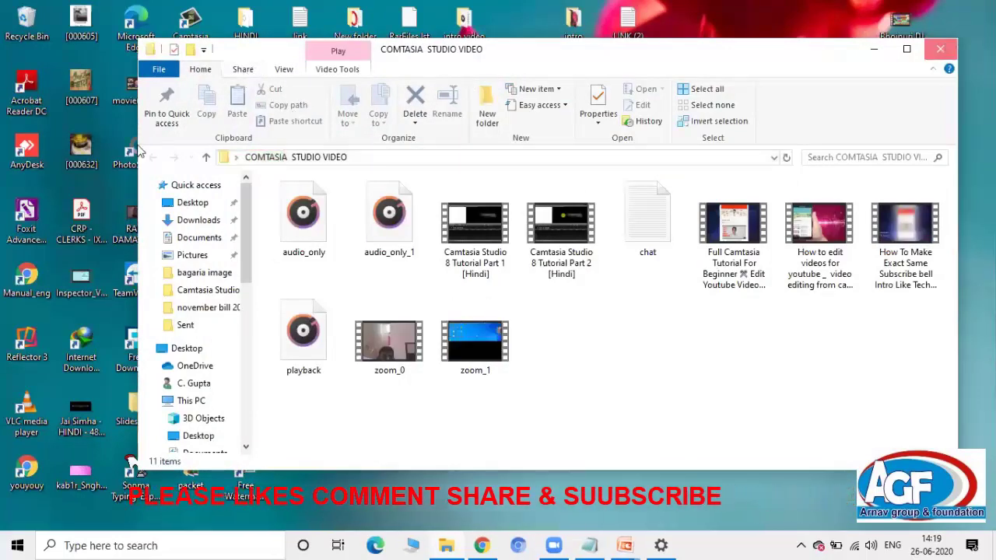
pyautogui.click(940, 48)
pyautogui.click(82, 222)
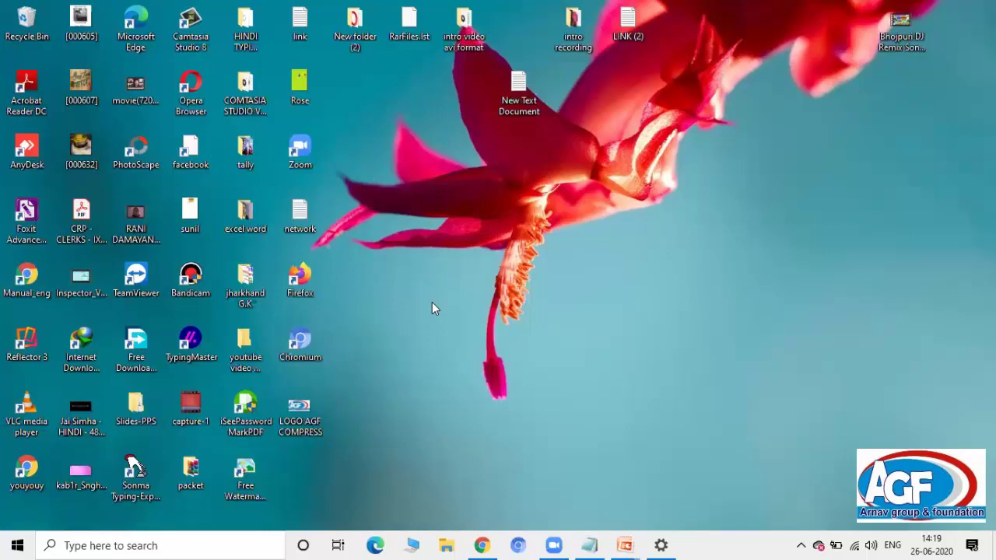
# Switch to the "wordpad notpad" document already open in Notepad.
pyautogui.click(588, 543)
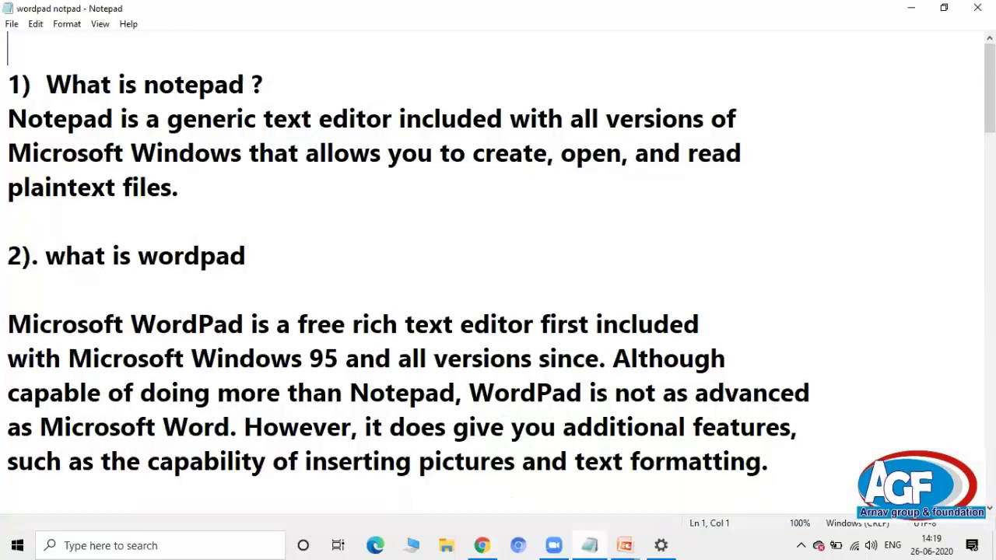